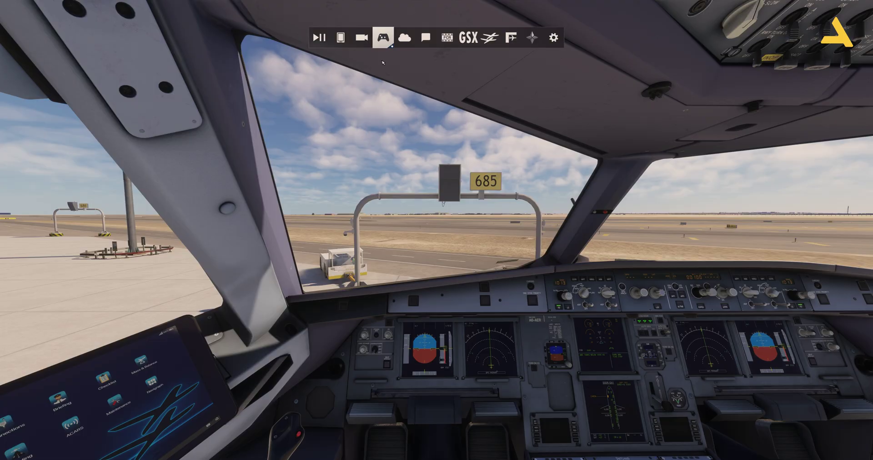
Step: Duplicate the airplanes controls preset of the T.A320 Quadrant throttle and name the copy FS Labs A321 Neo
{"action": "left_click", "coordinate": [388, 35]}
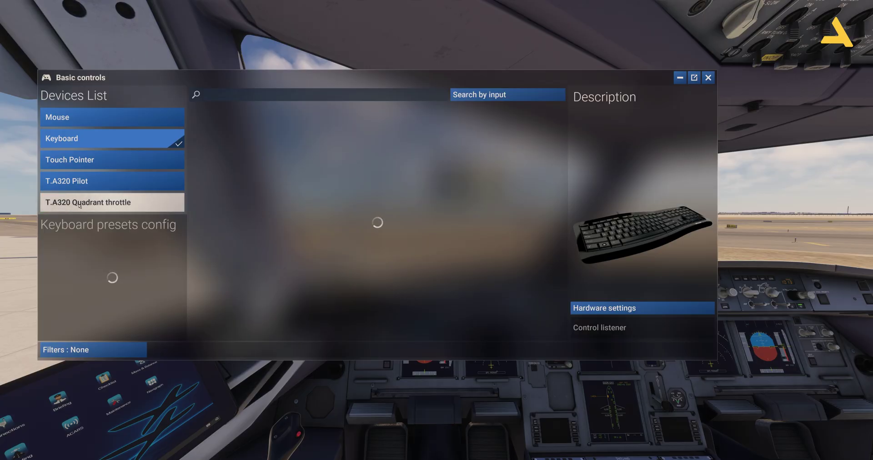
{"action": "left_click", "coordinate": [108, 203]}
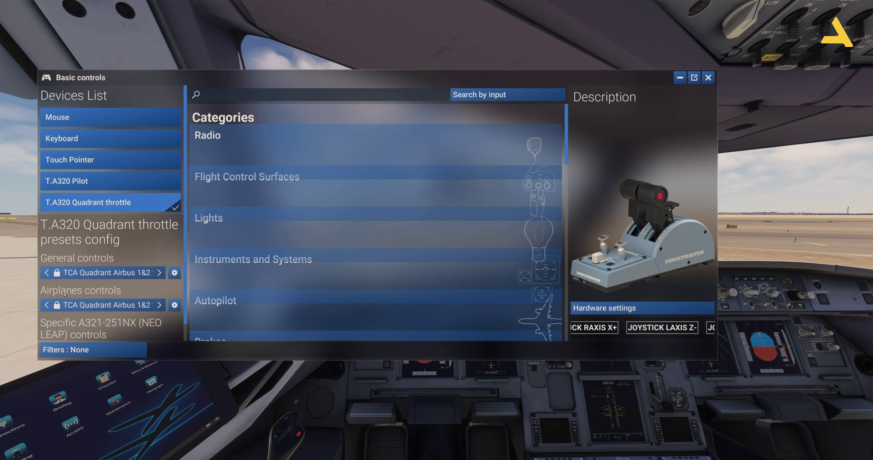
{"action": "left_click", "coordinate": [174, 305]}
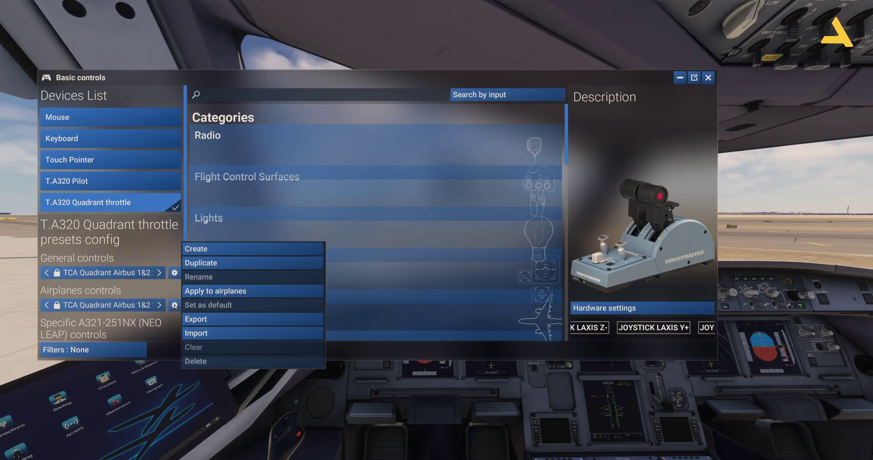
{"action": "left_click", "coordinate": [202, 264]}
{"action": "left_click", "coordinate": [386, 205]}
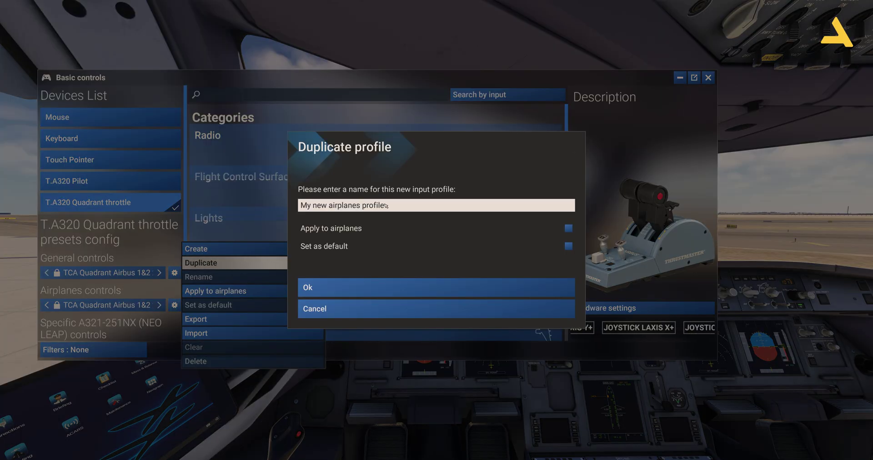
{"action": "key", "text": "BackSpace"}
{"action": "key", "text": "BackSpace"}
{"action": "key", "text": "BackSpace"}
{"action": "key", "text": "BackSpace"}
{"action": "key", "text": "BackSpace"}
{"action": "key", "text": "BackSpace"}
{"action": "key", "text": "BackSpace"}
{"action": "key", "text": "BackSpace"}
{"action": "key", "text": "BackSpace"}
{"action": "key", "text": "BackSpace"}
{"action": "key", "text": "BackSpace"}
{"action": "key", "text": "BackSpace"}
{"action": "key", "text": "BackSpace"}
{"action": "key", "text": "BackSpace"}
{"action": "key", "text": "BackSpace"}
{"action": "key", "text": "BackSpace"}
{"action": "key", "text": "BackSpace"}
{"action": "key", "text": "BackSpace"}
{"action": "key", "text": "BackSpace"}
{"action": "key", "text": "BackSpace"}
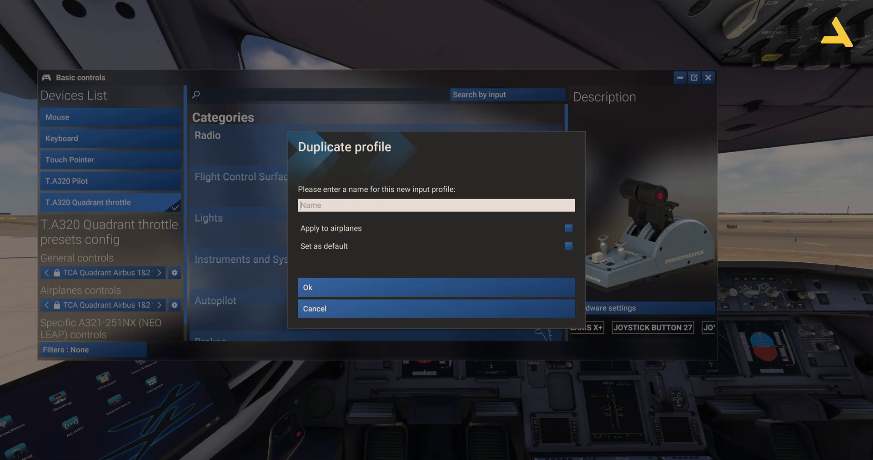
{"action": "type", "text": "FS La"}
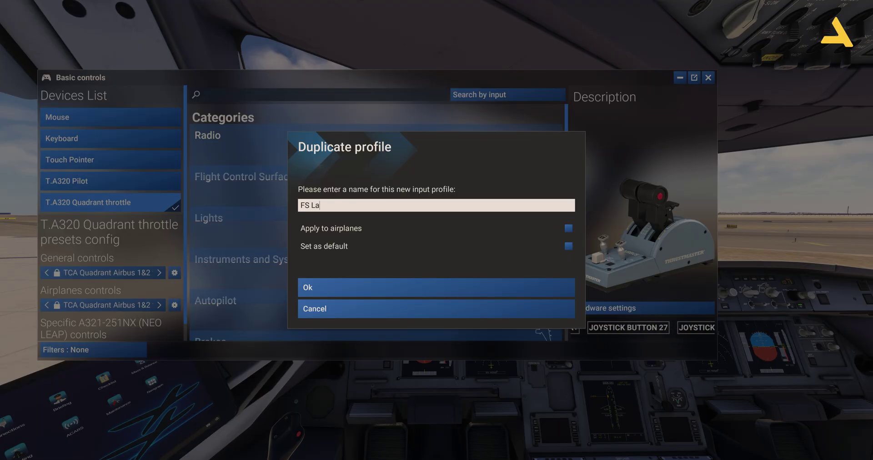
{"action": "type", "text": "bs A"}
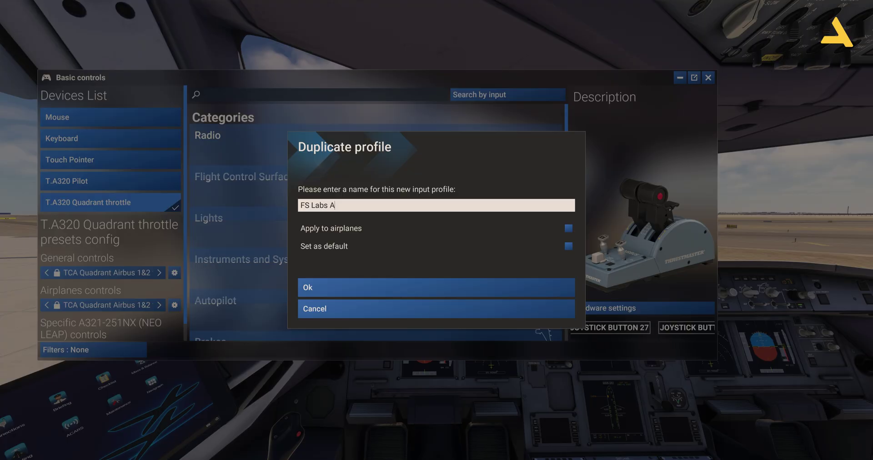
{"action": "type", "text": "321 Neo"}
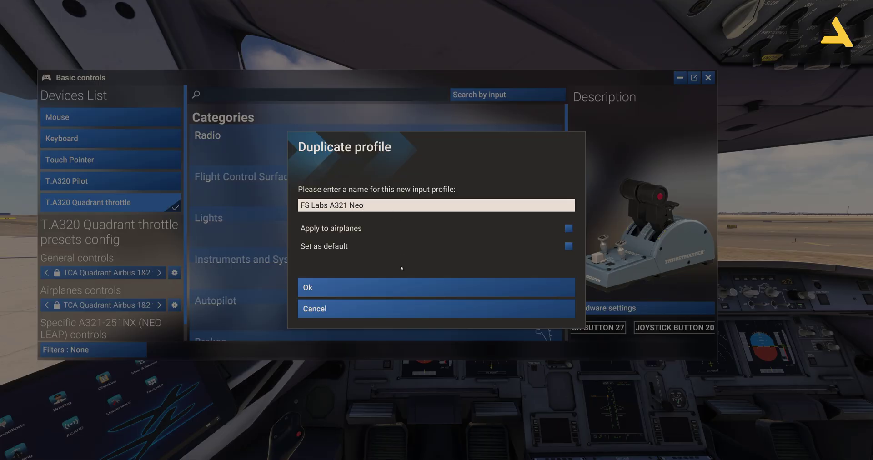
{"action": "left_click", "coordinate": [371, 288]}
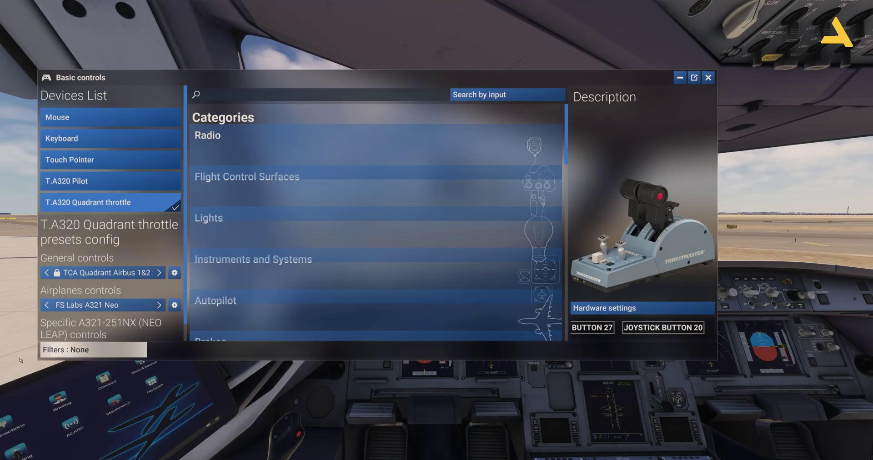
Step: Filter to assigned controls, search for throttle and remove JOYSTICK LAXIS X from THROTTLE 1 AXIS (0 to 100%)
{"action": "left_click", "coordinate": [91, 350]}
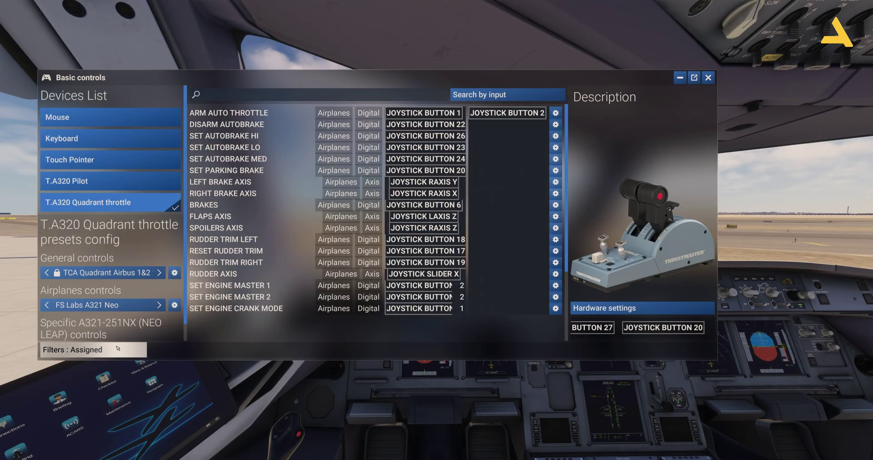
{"action": "left_click", "coordinate": [272, 96]}
{"action": "type", "text": "throttle"}
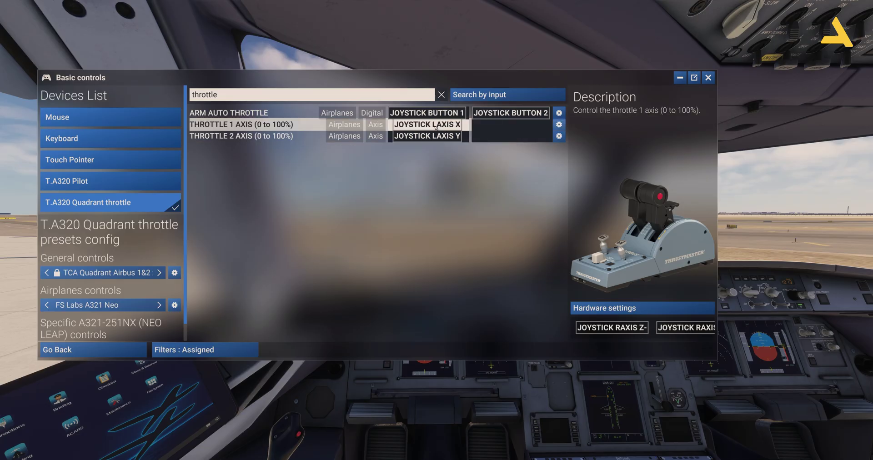
{"action": "left_click", "coordinate": [562, 126]}
{"action": "scroll", "coordinate": [156, 234], "scroll_direction": "down", "scroll_amount": 10}
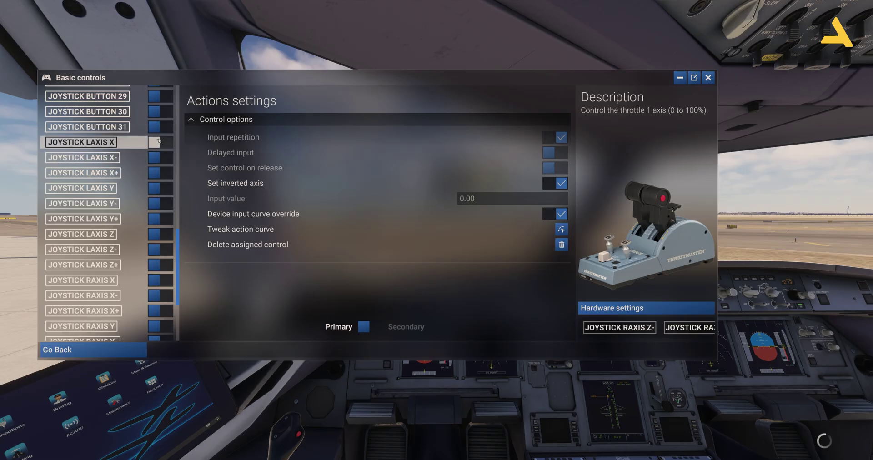
{"action": "left_click", "coordinate": [121, 348]}
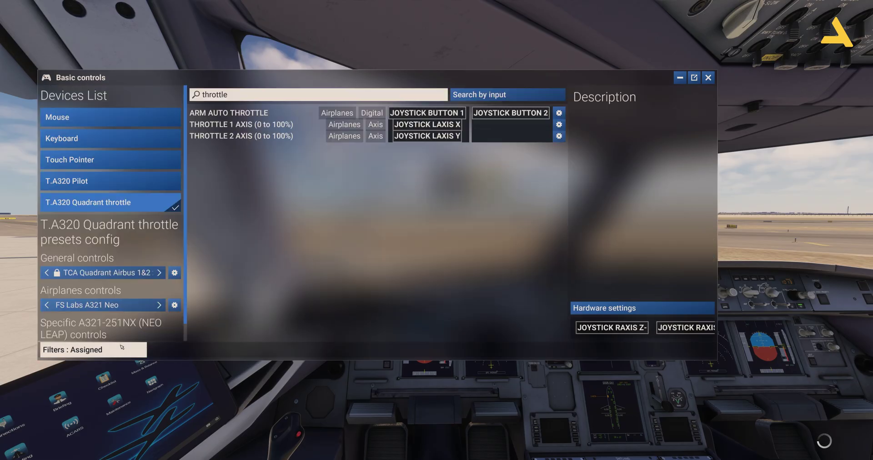
Step: Remove JOYSTICK LAXIS Y from THROTTLE 2 AXIS (0 to 100%) and refresh the list of assigned controls
{"action": "left_click", "coordinate": [501, 136]}
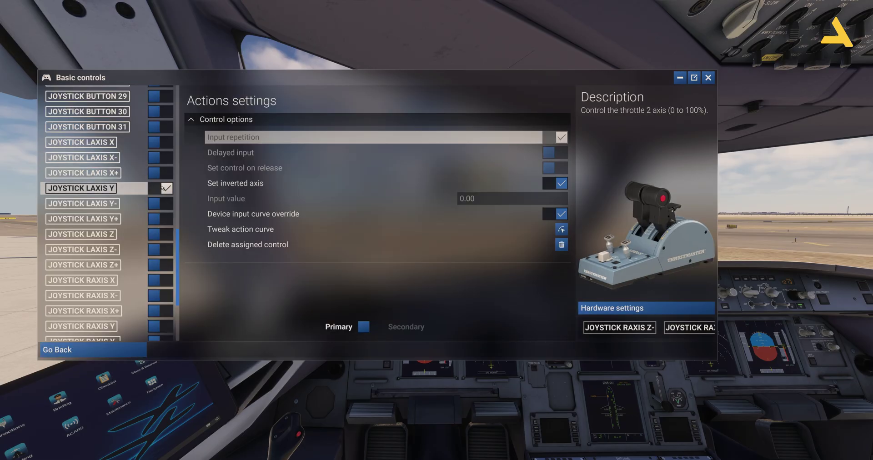
{"action": "left_click", "coordinate": [91, 350]}
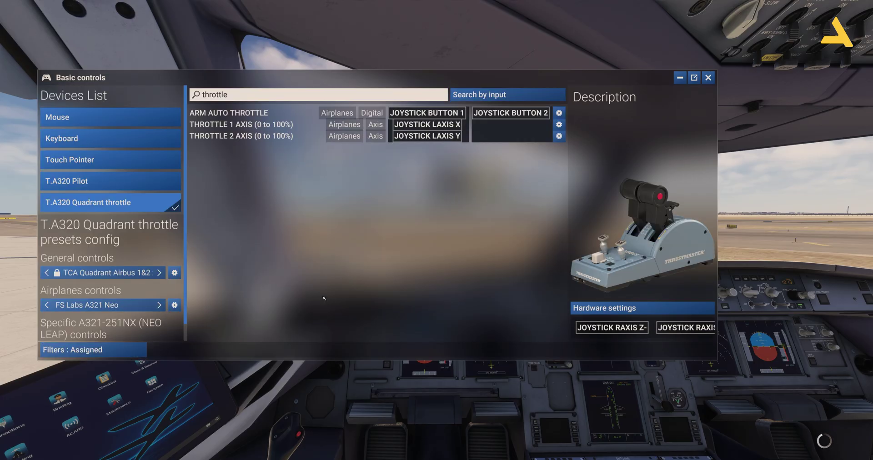
{"action": "left_click", "coordinate": [106, 351]}
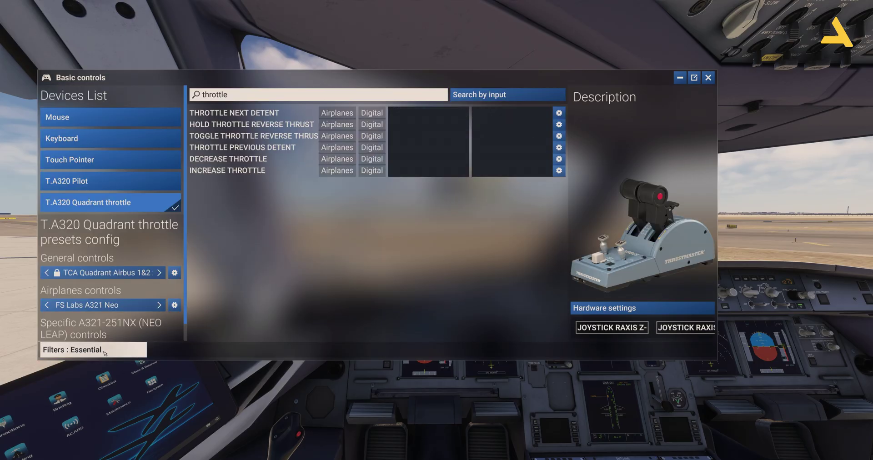
{"action": "left_click", "coordinate": [105, 352]}
{"action": "left_click", "coordinate": [105, 352]}
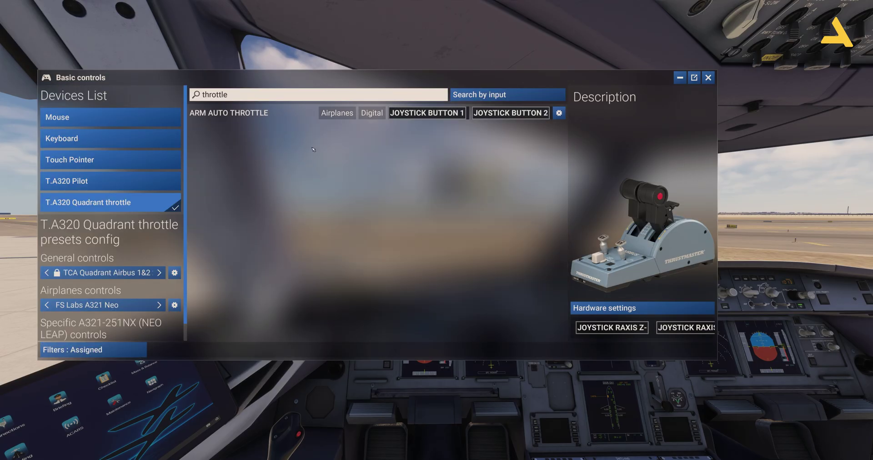
{"action": "left_click", "coordinate": [385, 97]}
{"action": "key", "text": "BackSpace"}
{"action": "key", "text": "BackSpace"}
{"action": "key", "text": "BackSpace"}
{"action": "key", "text": "BackSpace"}
{"action": "key", "text": "BackSpace"}
{"action": "key", "text": "BackSpace"}
{"action": "key", "text": "BackSpace"}
{"action": "left_click", "coordinate": [328, 99]}
{"action": "type", "text": "throttle"}
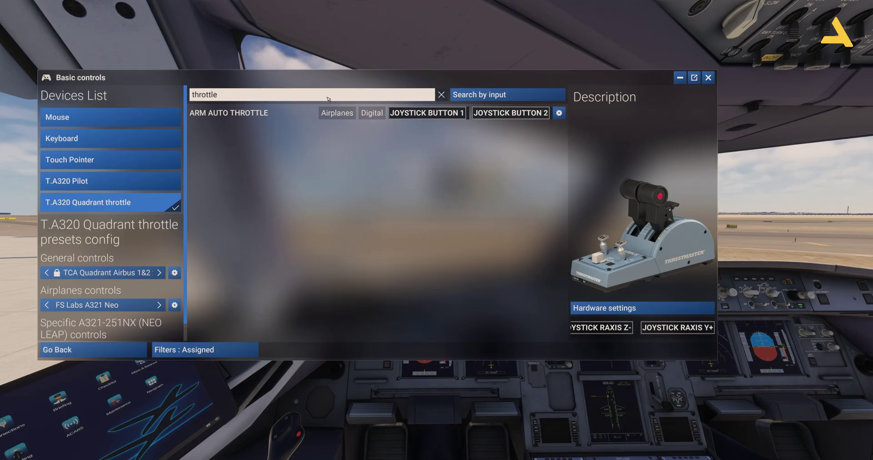
{"action": "left_click", "coordinate": [446, 96]}
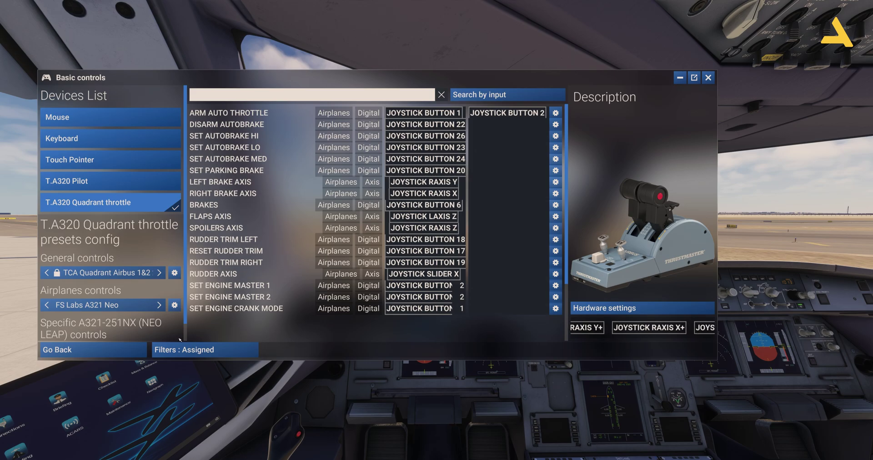
Step: Set the controls filter to None and search all actions for throttle
{"action": "left_click", "coordinate": [206, 350]}
{"action": "left_click", "coordinate": [206, 350]}
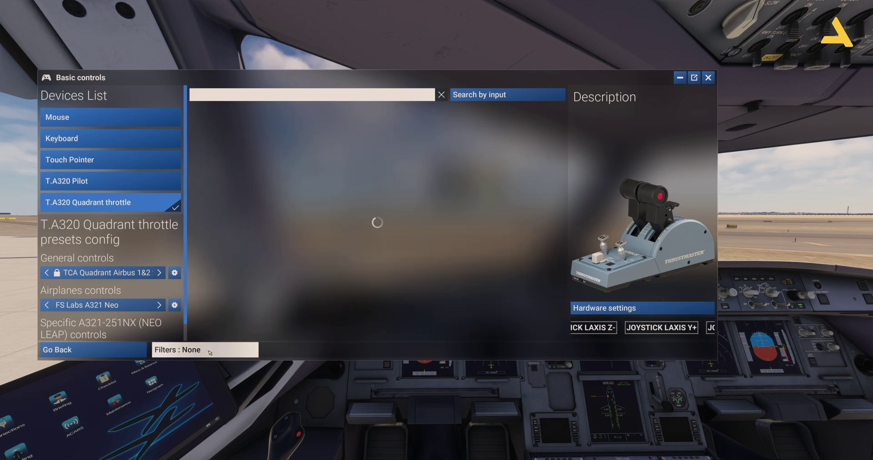
{"action": "left_click", "coordinate": [209, 350]}
{"action": "left_click", "coordinate": [209, 350]}
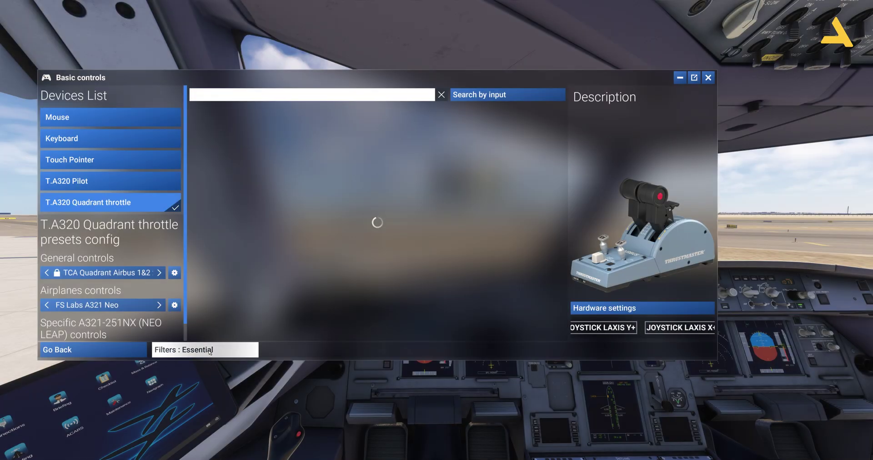
{"action": "left_click", "coordinate": [209, 350]}
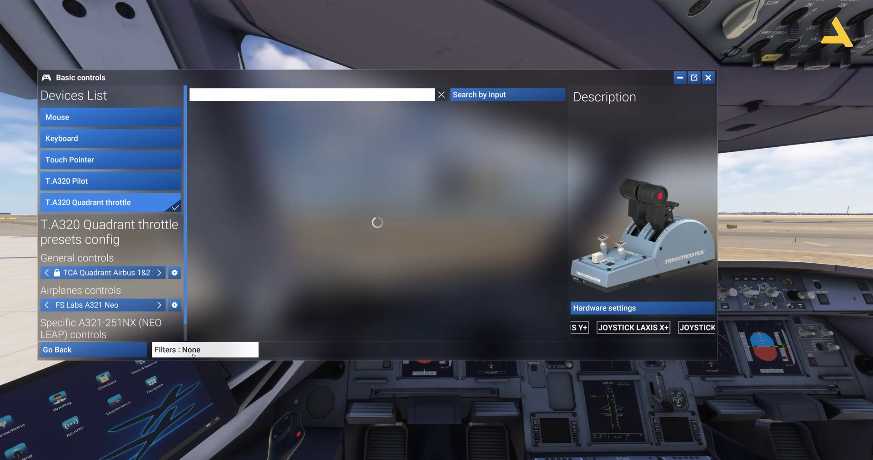
{"action": "left_click", "coordinate": [302, 94]}
{"action": "type", "text": "th"}
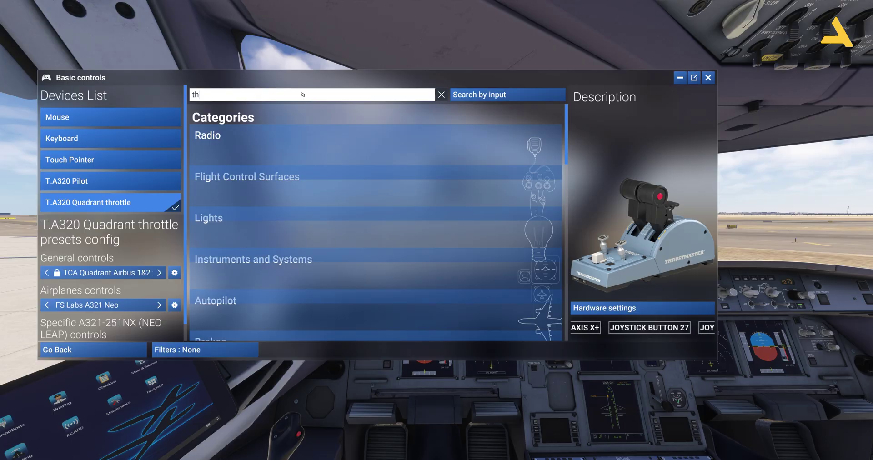
{"action": "type", "text": "rottle"}
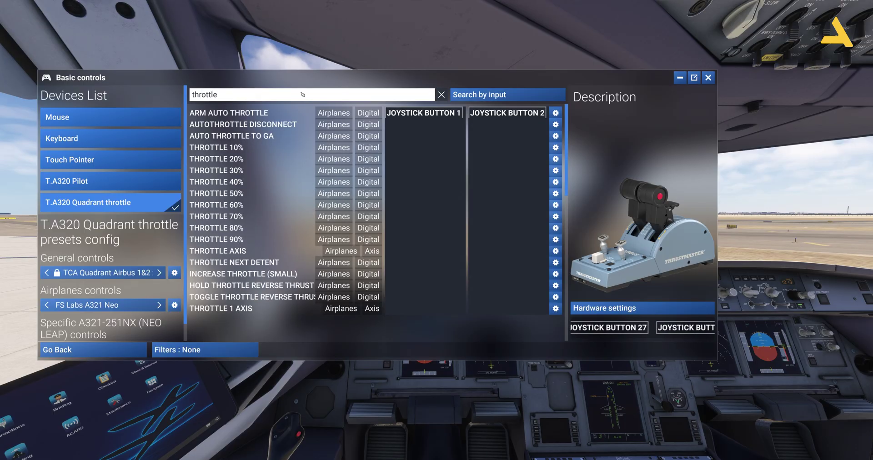
Step: Assign JOYSTICK LAXIS X to the THROTTLE 1 AXIS action and check the axis curve in the hardware settings
{"action": "scroll", "coordinate": [291, 182], "scroll_direction": "down", "scroll_amount": 10}
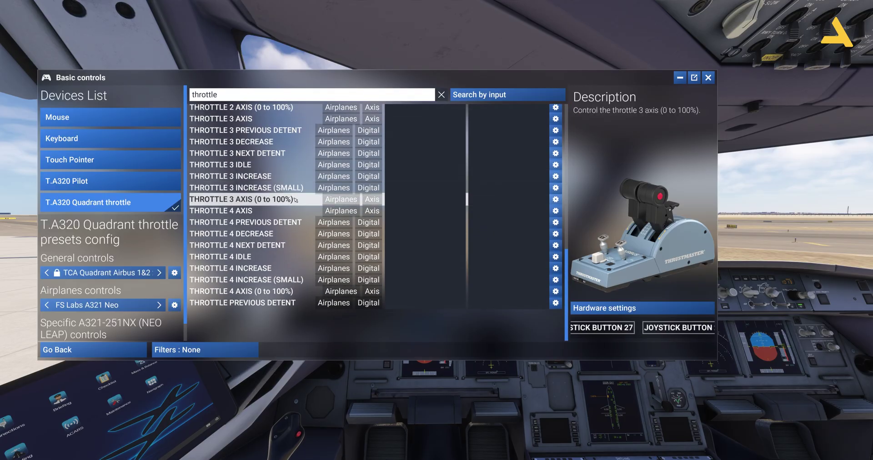
{"action": "scroll", "coordinate": [295, 199], "scroll_direction": "up", "scroll_amount": 8}
{"action": "scroll", "coordinate": [287, 227], "scroll_direction": "down", "scroll_amount": 3}
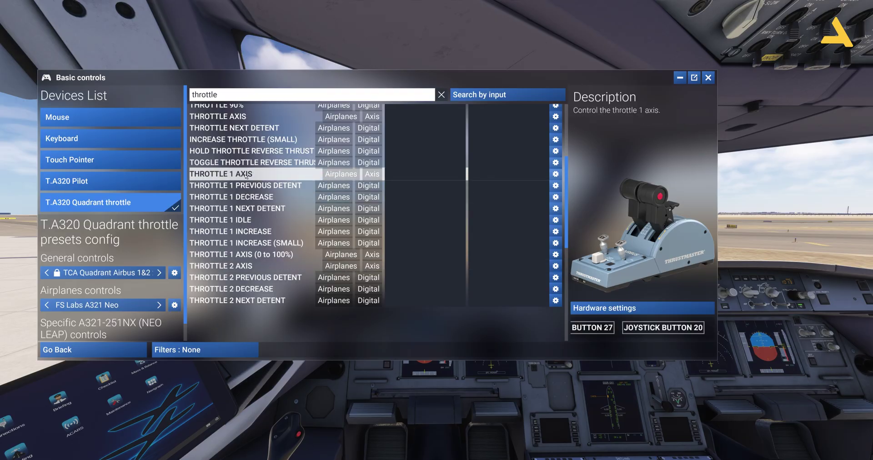
{"action": "left_click", "coordinate": [556, 174]}
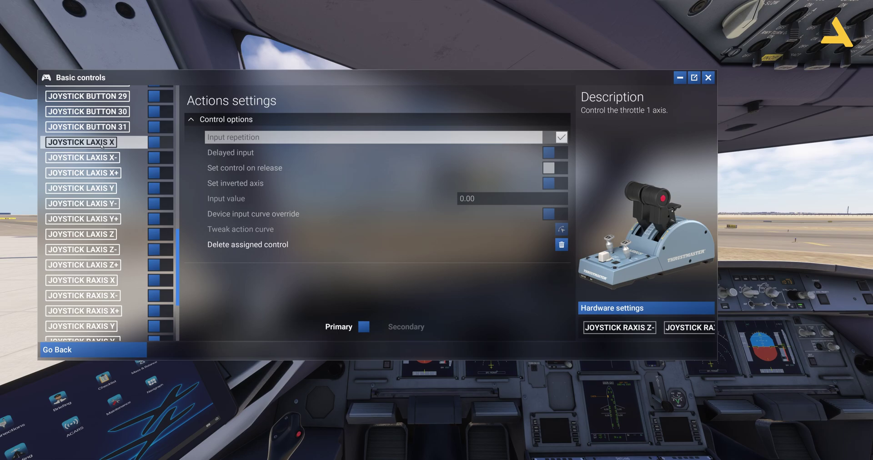
{"action": "left_click", "coordinate": [159, 144]}
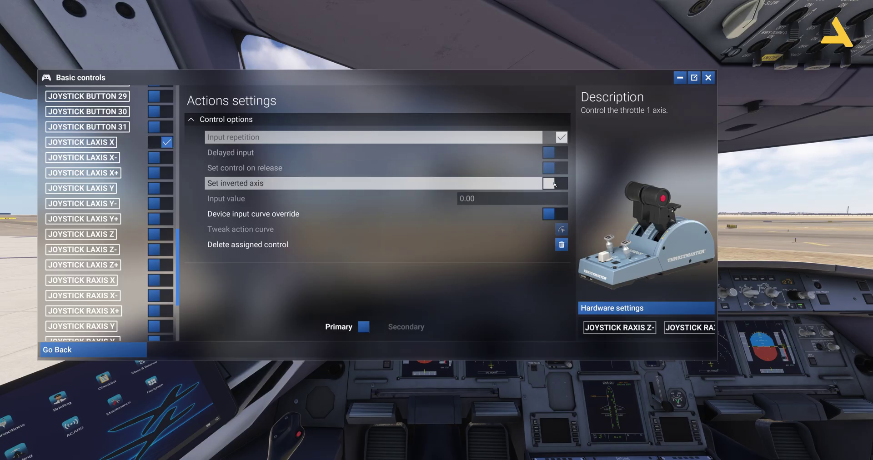
{"action": "left_click", "coordinate": [604, 307]}
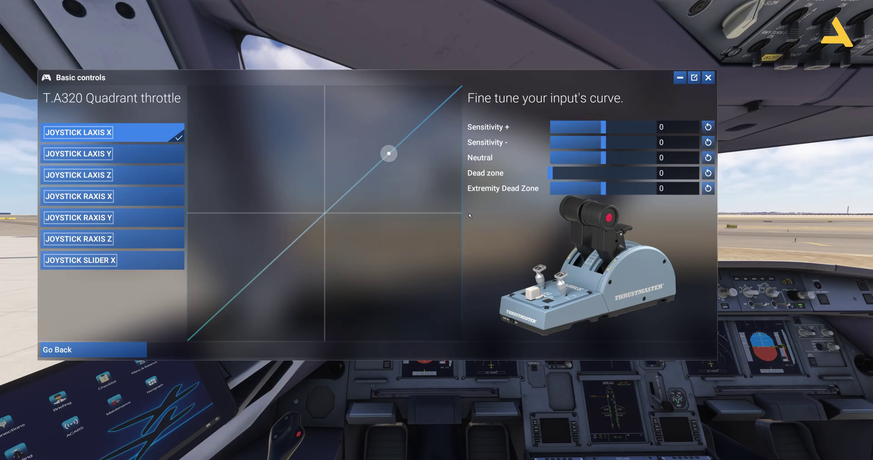
{"action": "left_click", "coordinate": [121, 351]}
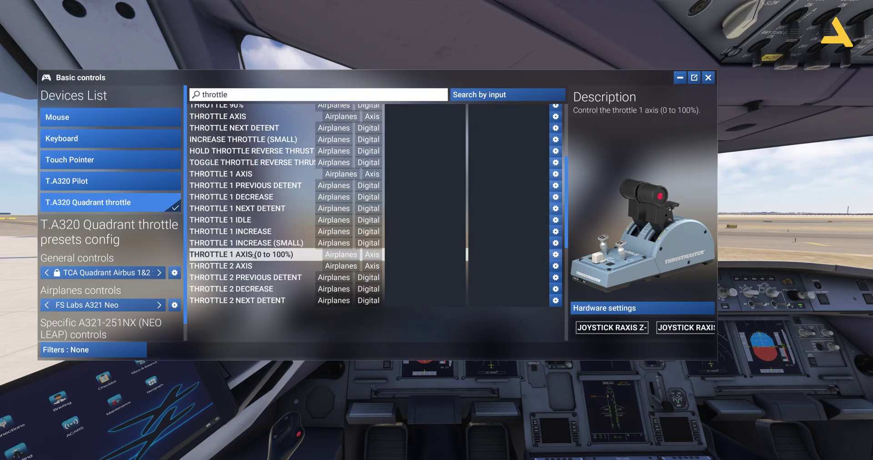
Step: Assign JOYSTICK LAXIS Y to the THROTTLE 2 AXIS action and check the throttle's hardware curve settings
{"action": "left_click", "coordinate": [555, 266]}
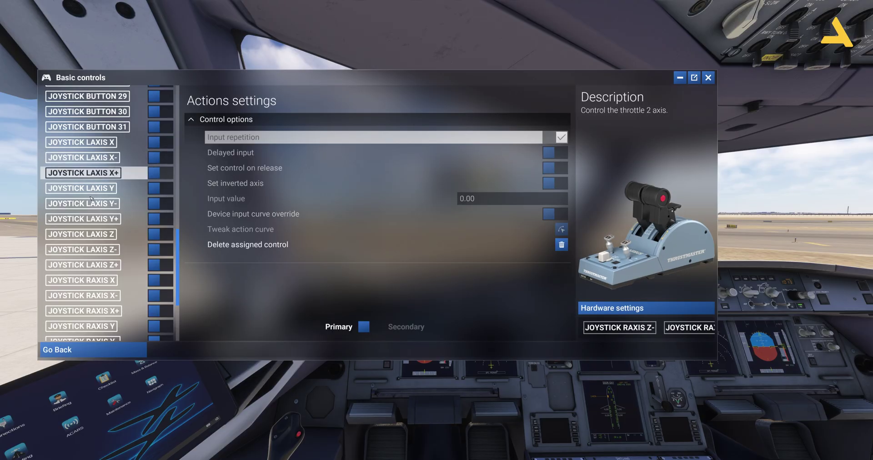
{"action": "left_click", "coordinate": [160, 187]}
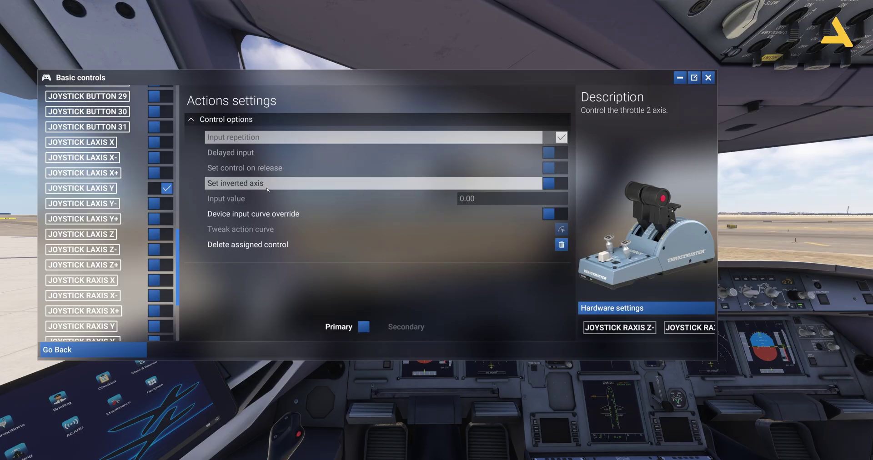
{"action": "left_click", "coordinate": [614, 312]}
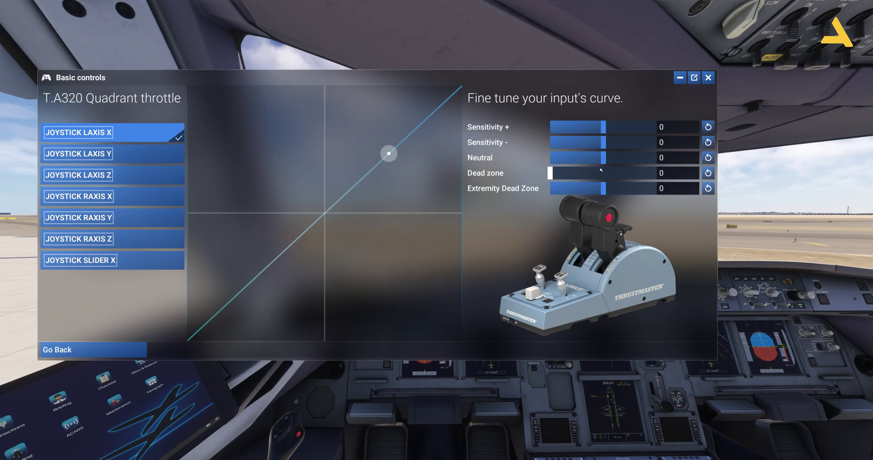
{"action": "left_click", "coordinate": [114, 351]}
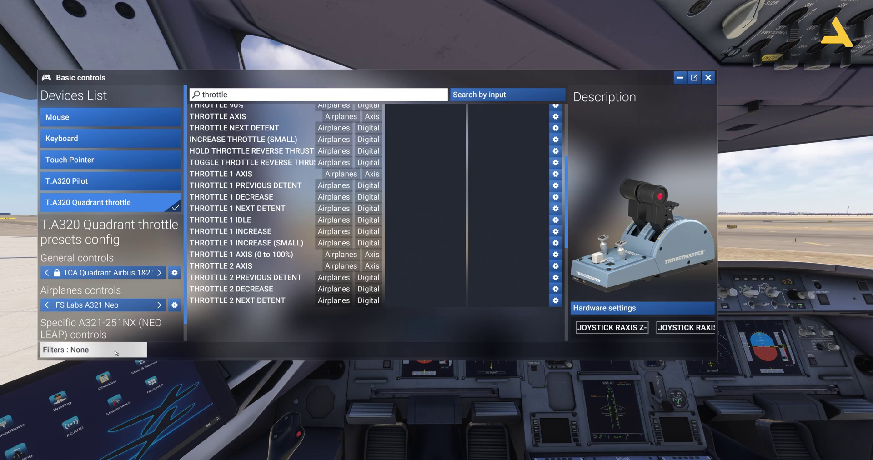
{"action": "left_click", "coordinate": [116, 353]}
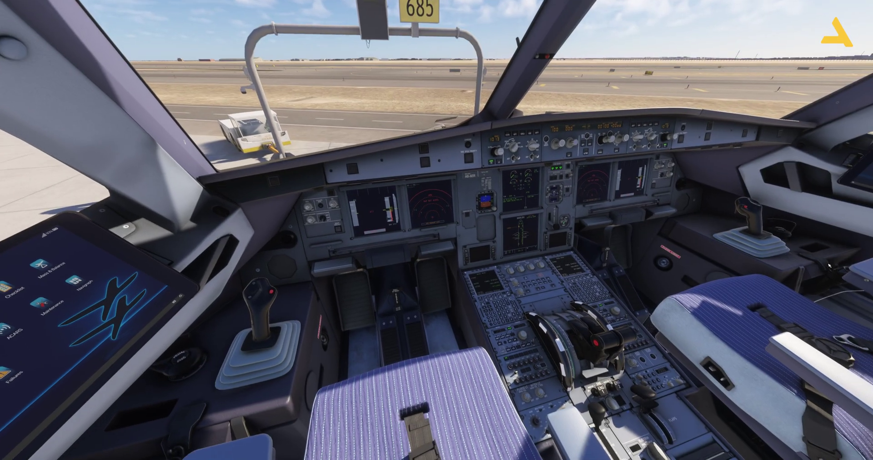
Step: Open the thrust levers settings within the controls options on the captain's MCDU
{"action": "scroll", "coordinate": [469, 342], "scroll_direction": "up", "scroll_amount": 2}
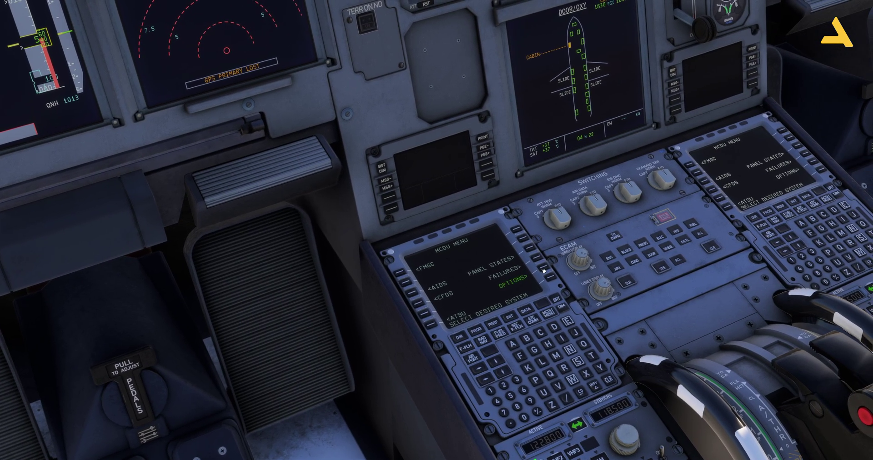
{"action": "left_click", "coordinate": [544, 270]}
{"action": "left_click", "coordinate": [489, 384]}
{"action": "left_click", "coordinate": [489, 383]}
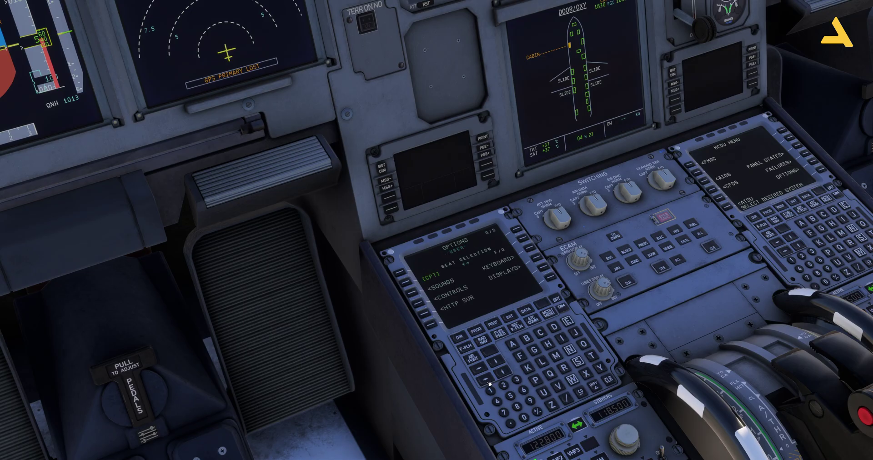
{"action": "left_click", "coordinate": [421, 304]}
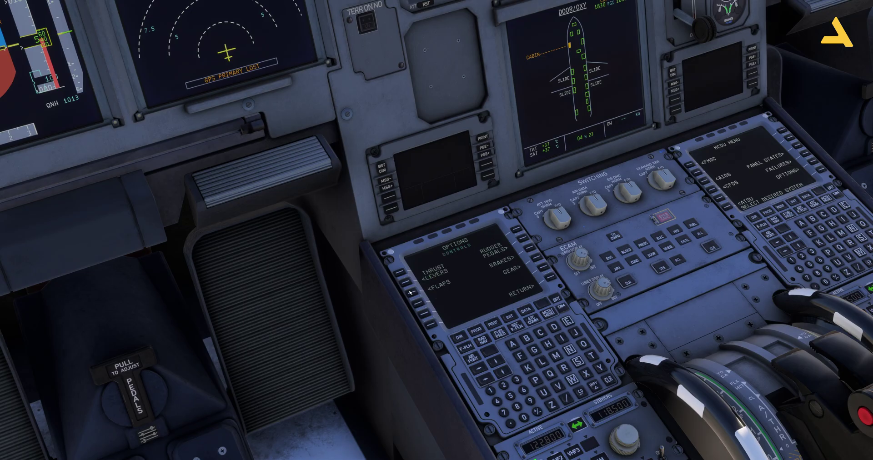
{"action": "left_click", "coordinate": [408, 286]}
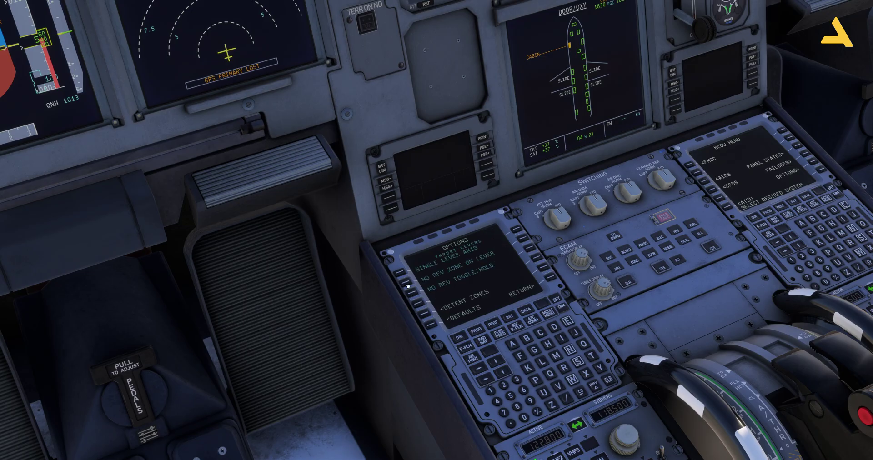
Step: Set the thrust lever options to TWO LEVER AXES and REV ZONE ON LEVER
{"action": "left_click_drag", "start_coordinate": [408, 285], "coordinate": [670, 314]}
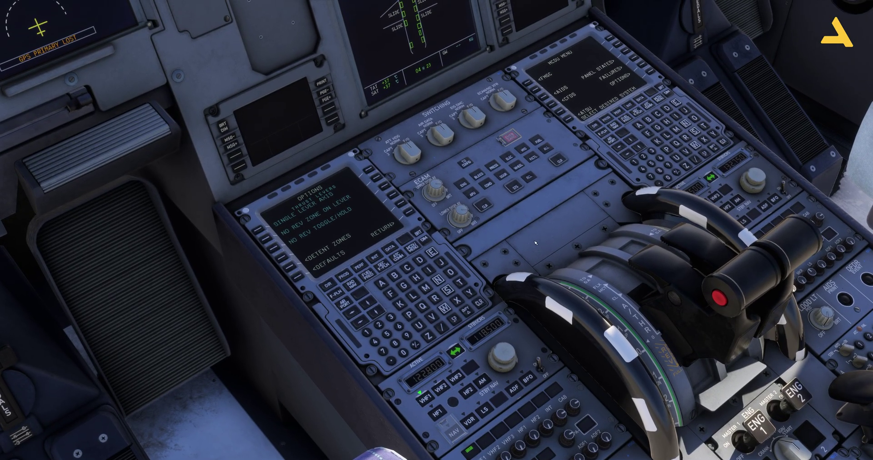
{"action": "left_click_drag", "start_coordinate": [532, 238], "coordinate": [522, 237]}
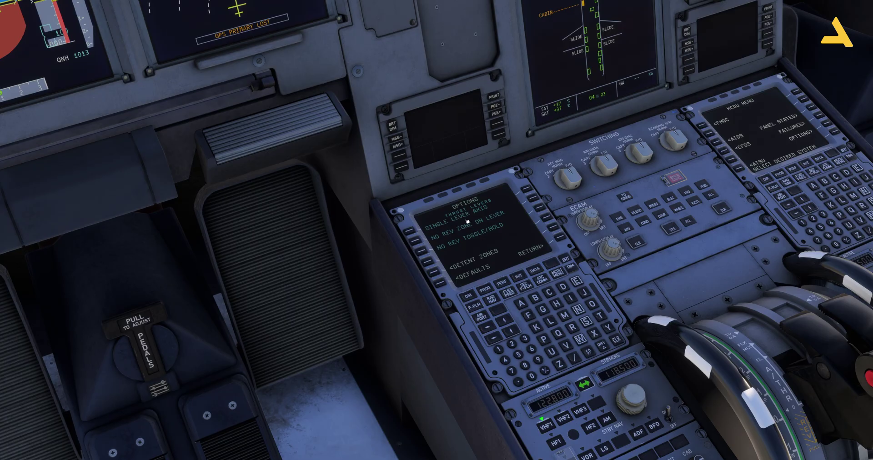
{"action": "left_click", "coordinate": [412, 234]}
{"action": "left_click", "coordinate": [418, 244]}
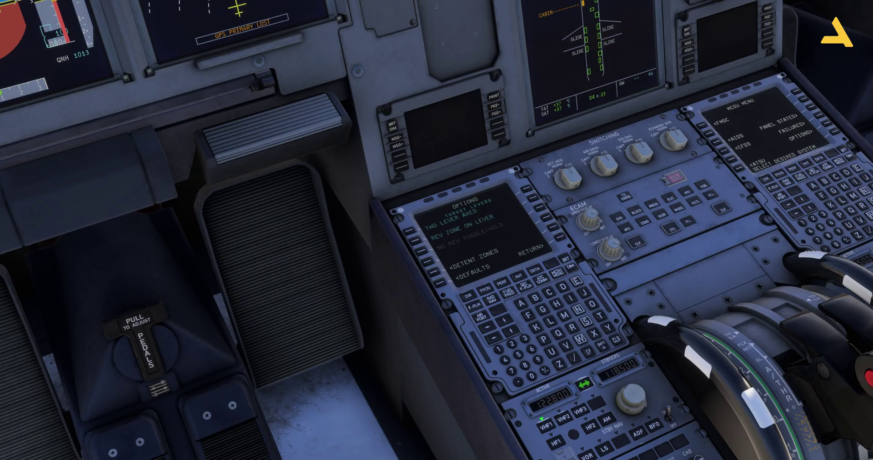
Step: Move the hardware throttles and check that both cockpit thrust levers respond independently
{"action": "left_click_drag", "start_coordinate": [418, 244], "coordinate": [656, 295]}
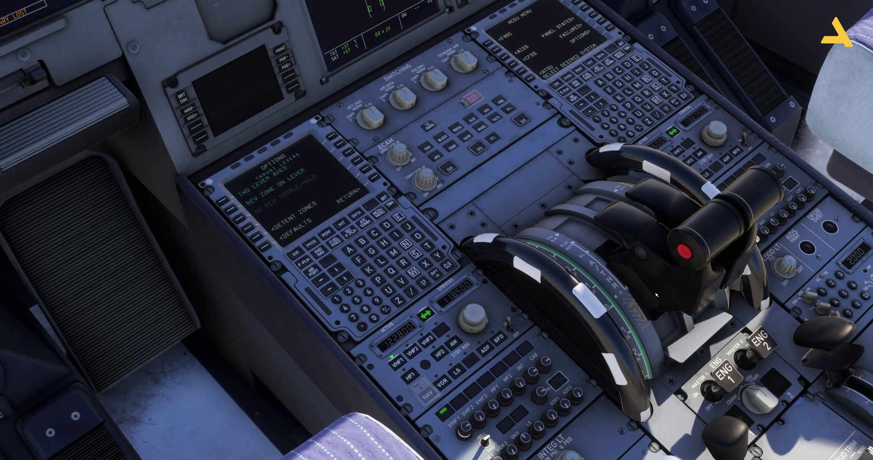
{"action": "key", "text": "F1"}
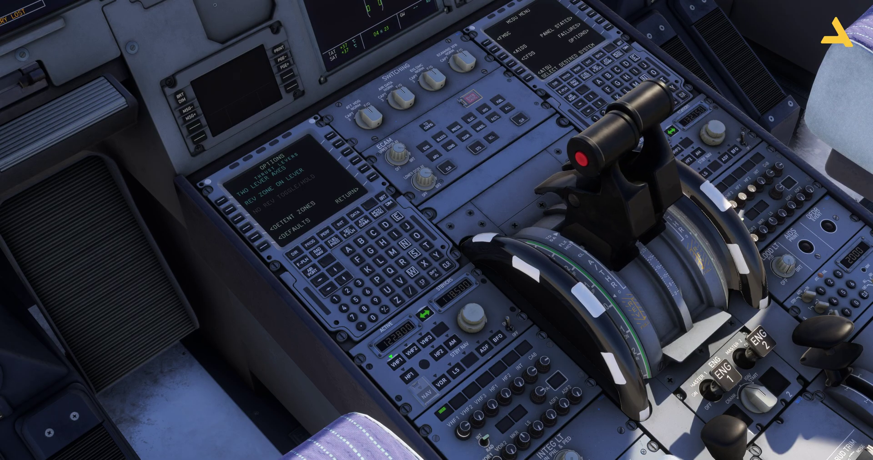
{"action": "key", "text": "F1"}
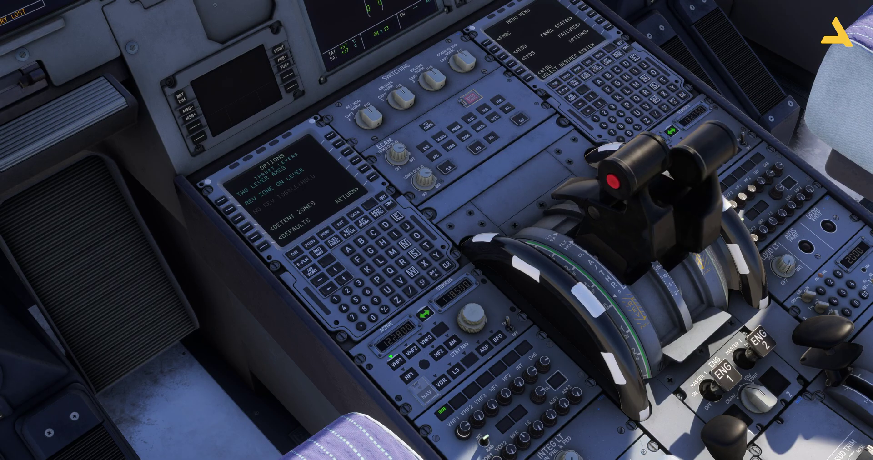
Step: Open the thrust levers' detent zones, calibrate the detent positions with the hardware levers, and return to the thrust lever options
{"action": "left_click_drag", "start_coordinate": [318, 301], "coordinate": [341, 256]}
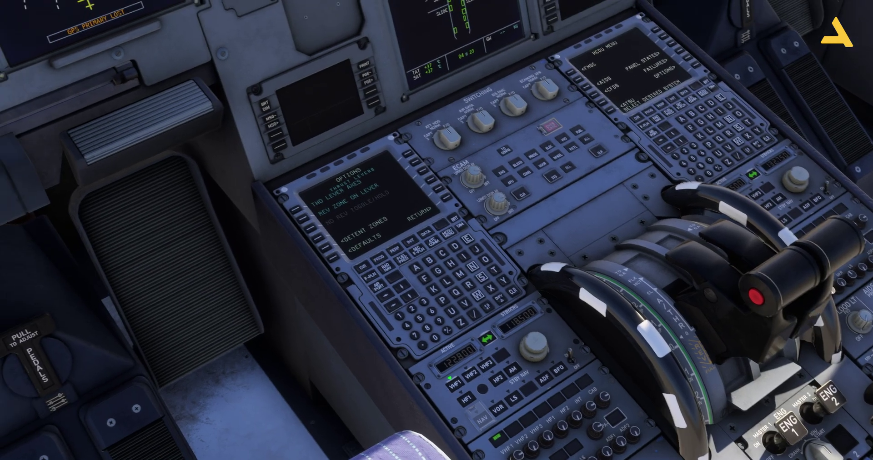
{"action": "left_click", "coordinate": [341, 257]}
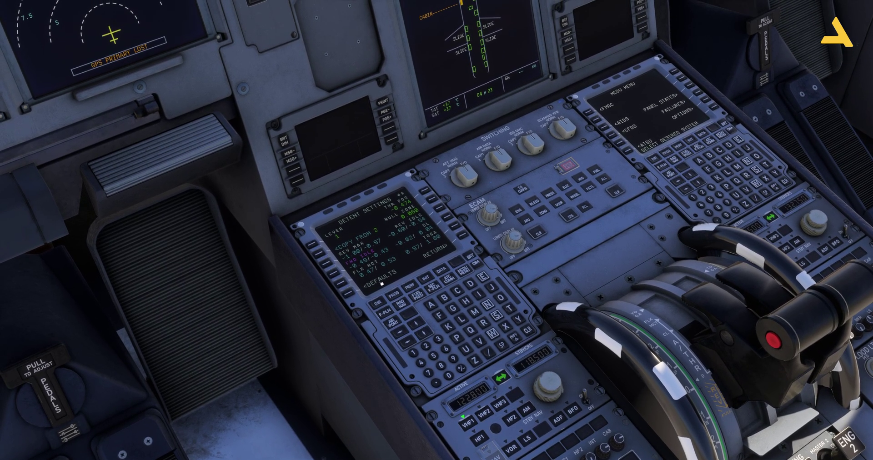
{"action": "left_click_drag", "start_coordinate": [381, 283], "coordinate": [329, 266]}
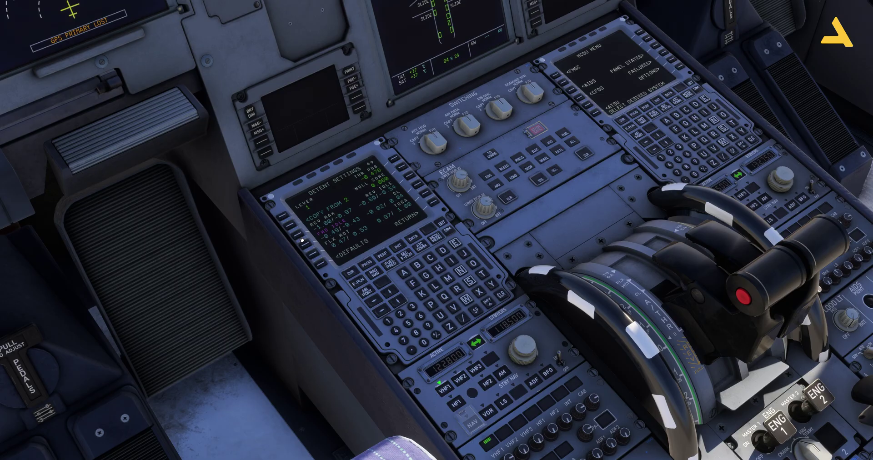
{"action": "key", "text": "F2"}
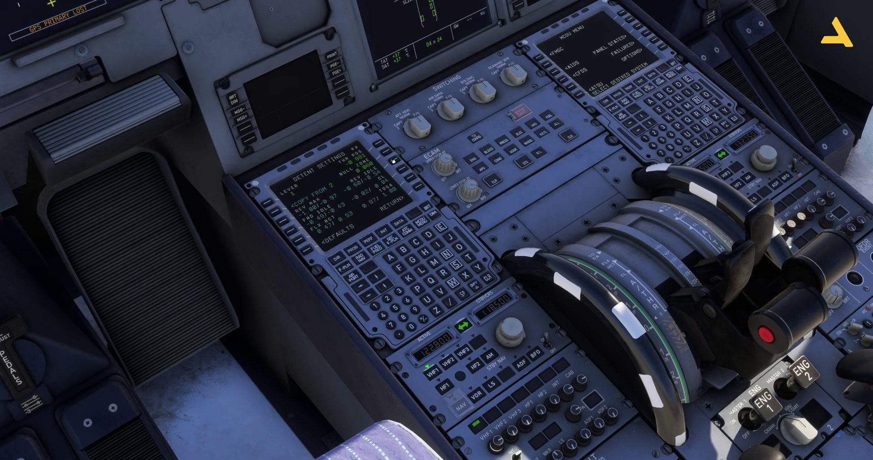
{"action": "left_click", "coordinate": [395, 162]}
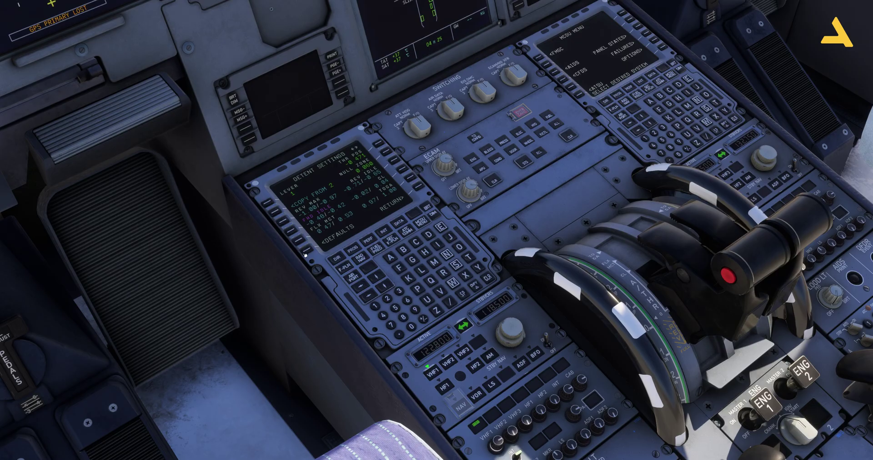
{"action": "left_click", "coordinate": [417, 193]}
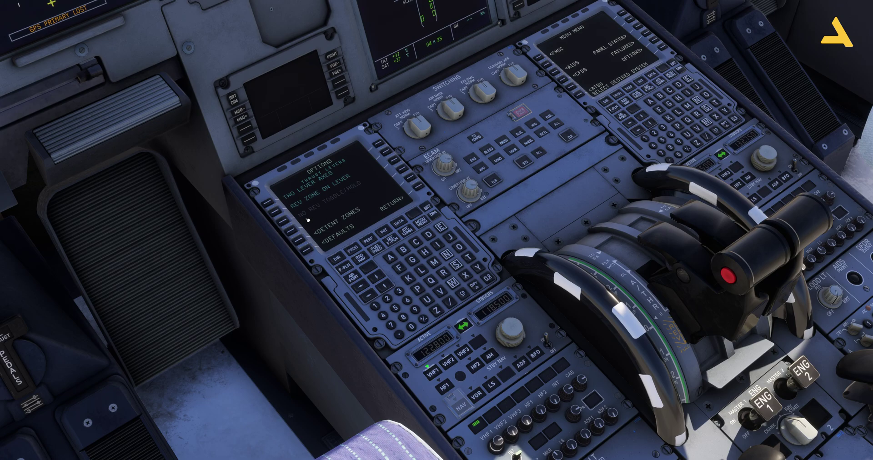
{"action": "scroll", "coordinate": [234, 325], "scroll_direction": "down", "scroll_amount": 10}
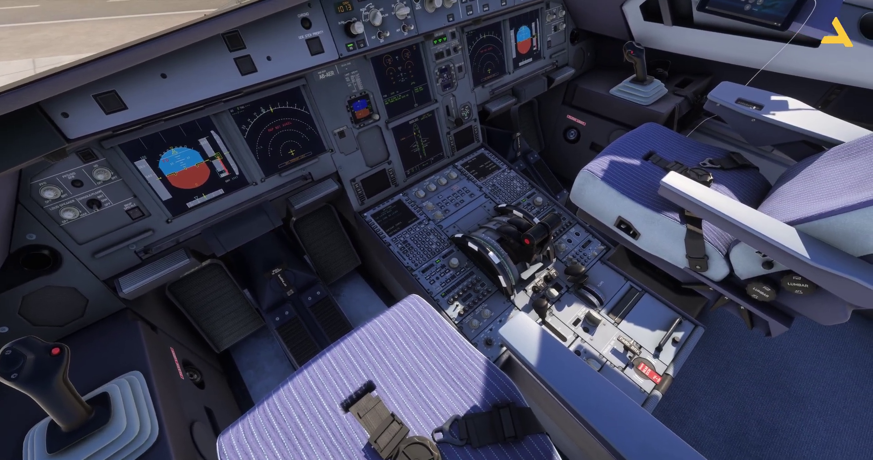
{"action": "left_click_drag", "start_coordinate": [351, 302], "coordinate": [245, 259]}
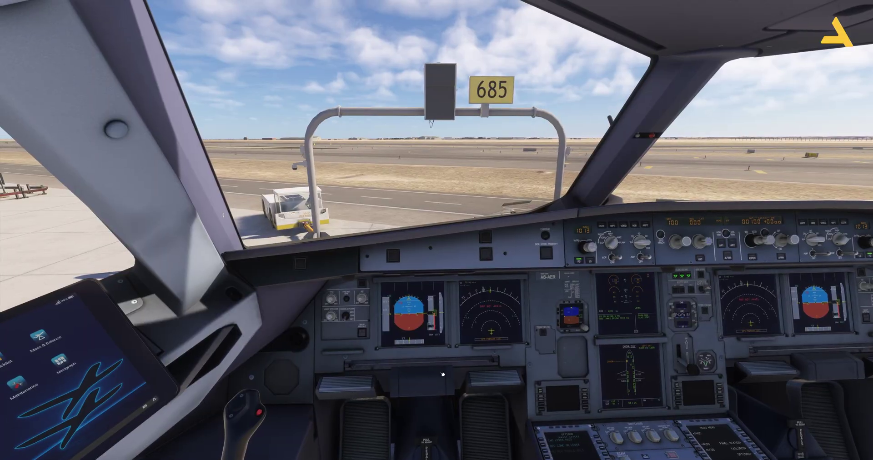